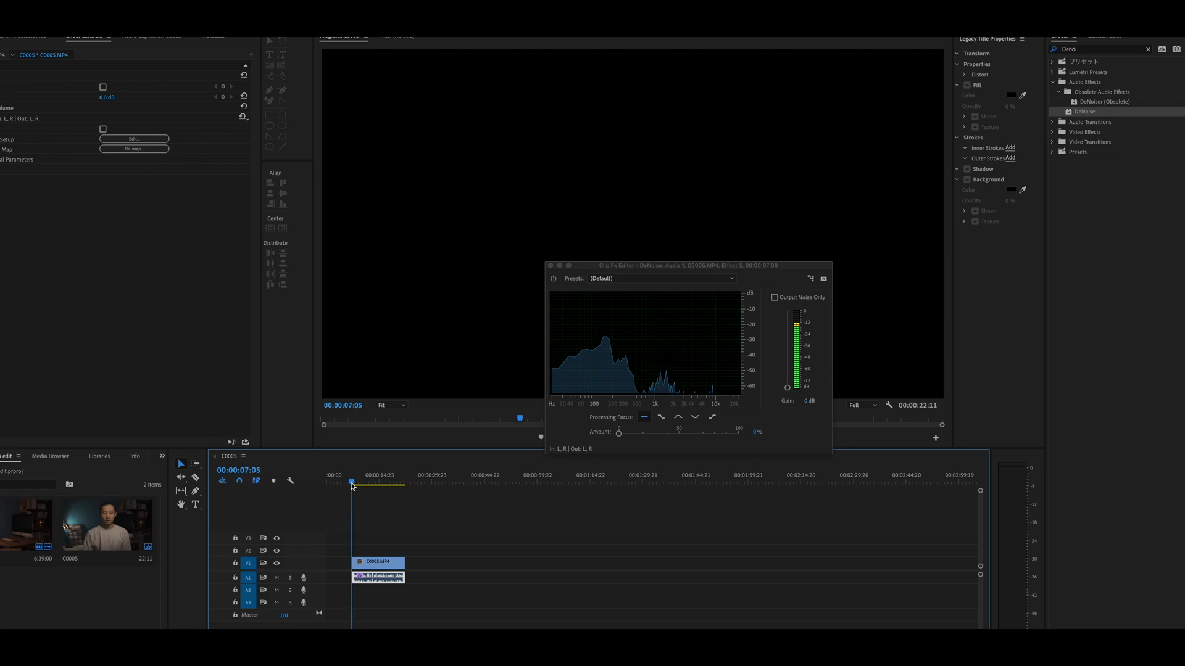
- Raise the DeNoise amount to 100% and play the clip from the start to audition it
key("space")
left_click_drag(618, 434, 656, 445)
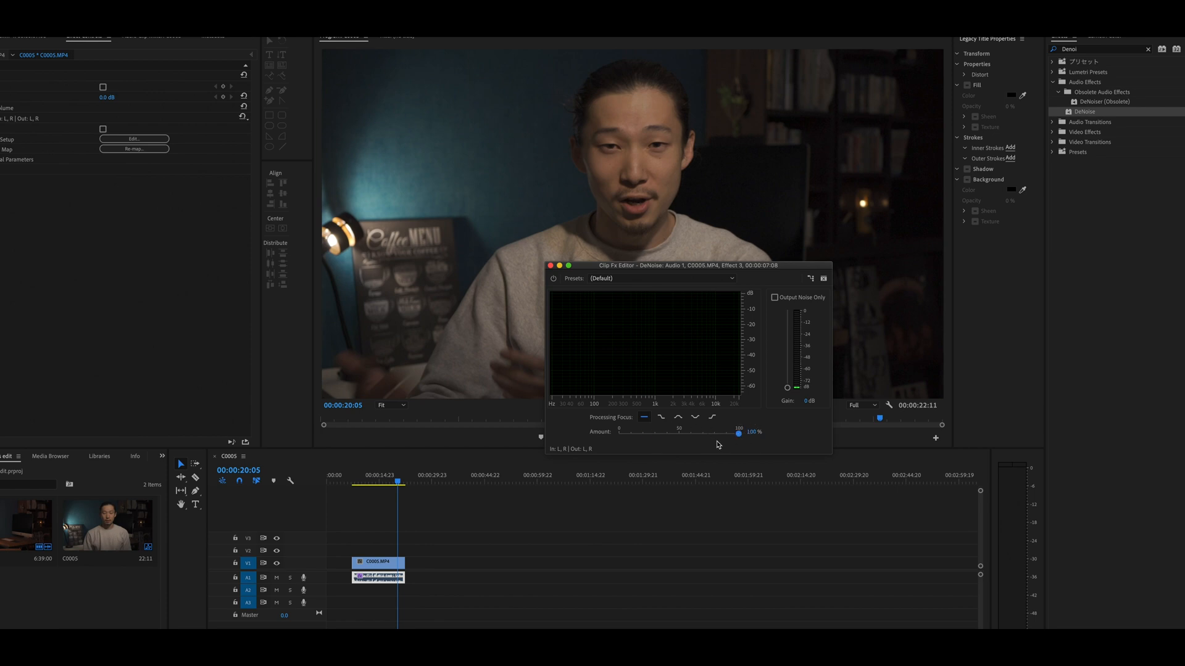
left_click(363, 483)
key("space")
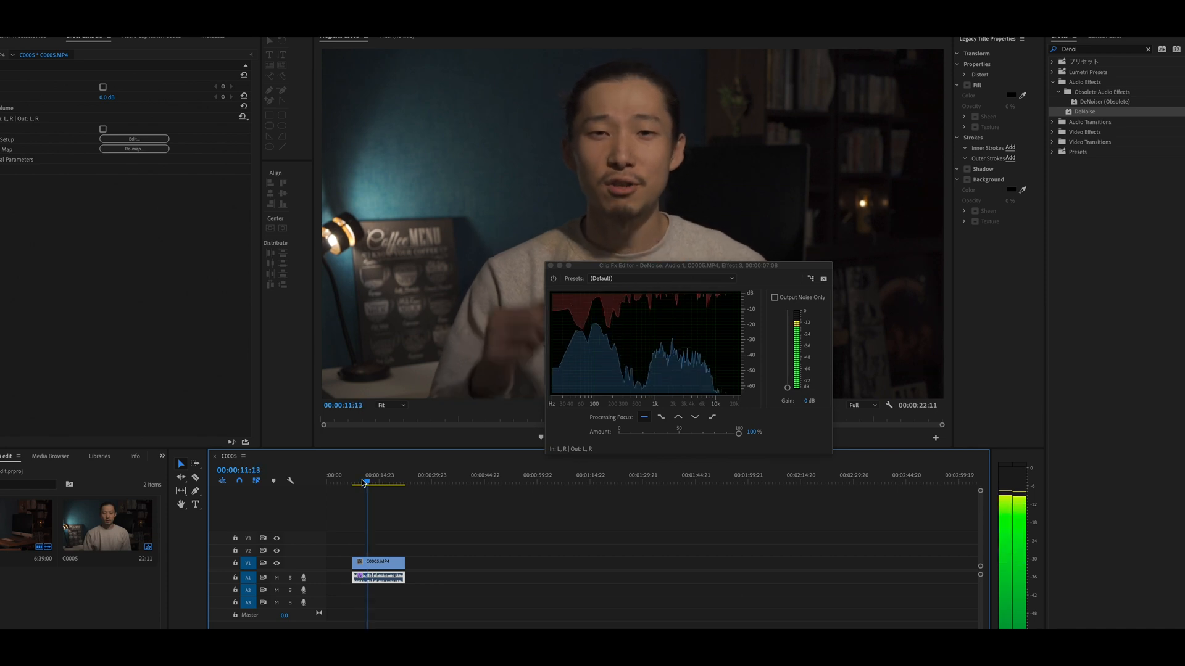
- Lower the DeNoise amount to about 13% and replay the clip from the start
key("space")
left_click_drag(739, 433, 636, 438)
left_click(350, 479)
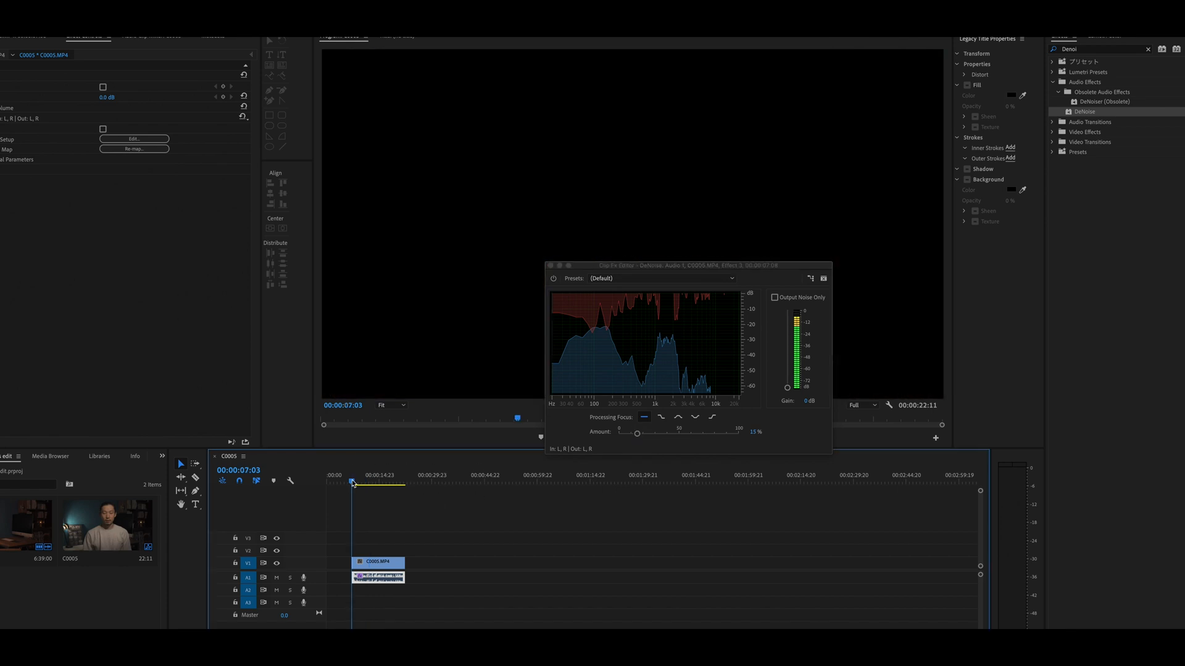
key("space")
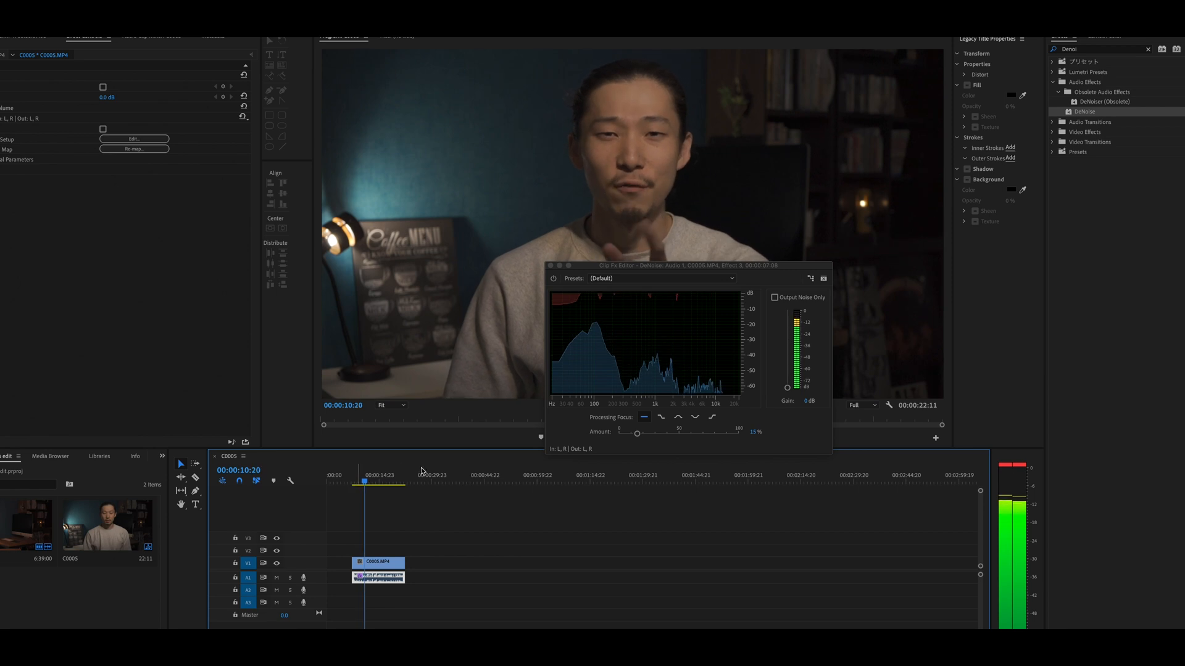
- Set the DeNoise amount to 18% and play the clip from the beginning
key("space")
left_click(753, 433)
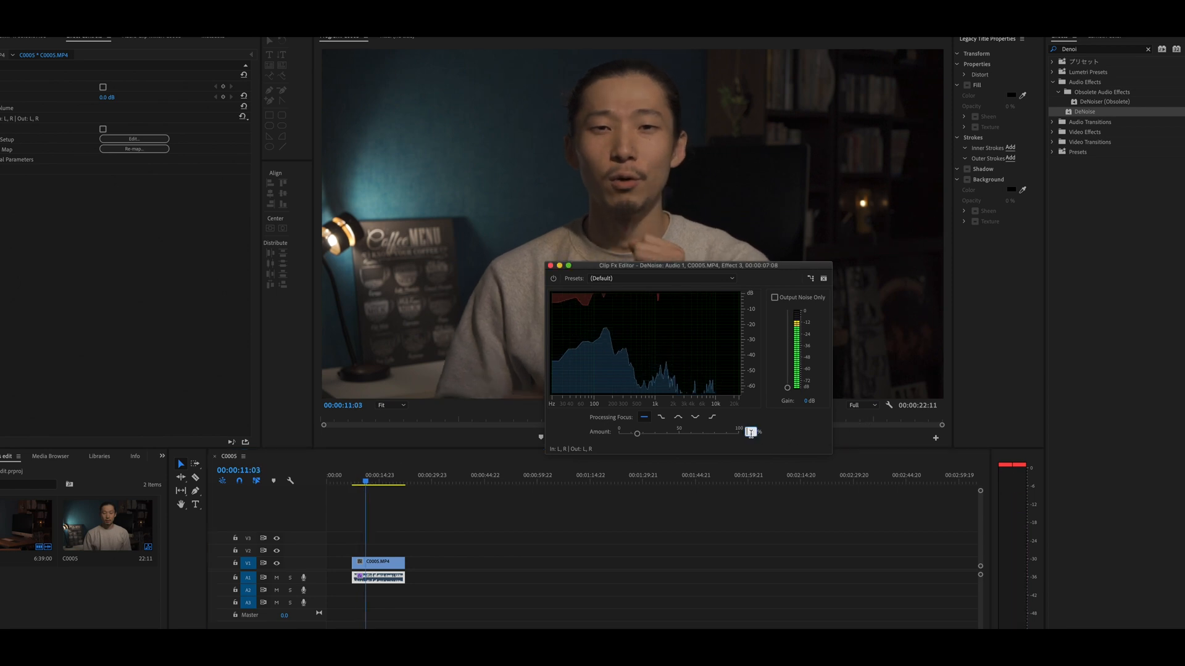
type("18")
left_click(354, 482)
key("space")
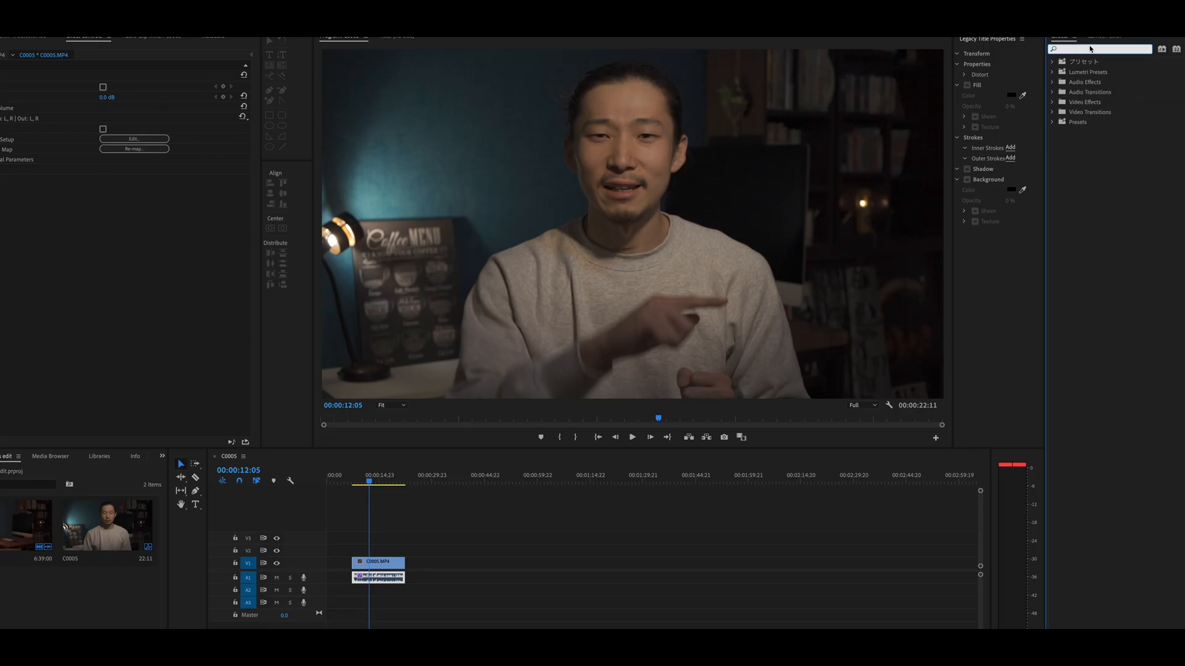
- Search the effects for EQ and apply Parametric Equalizer to the audio clip
type("EQ")
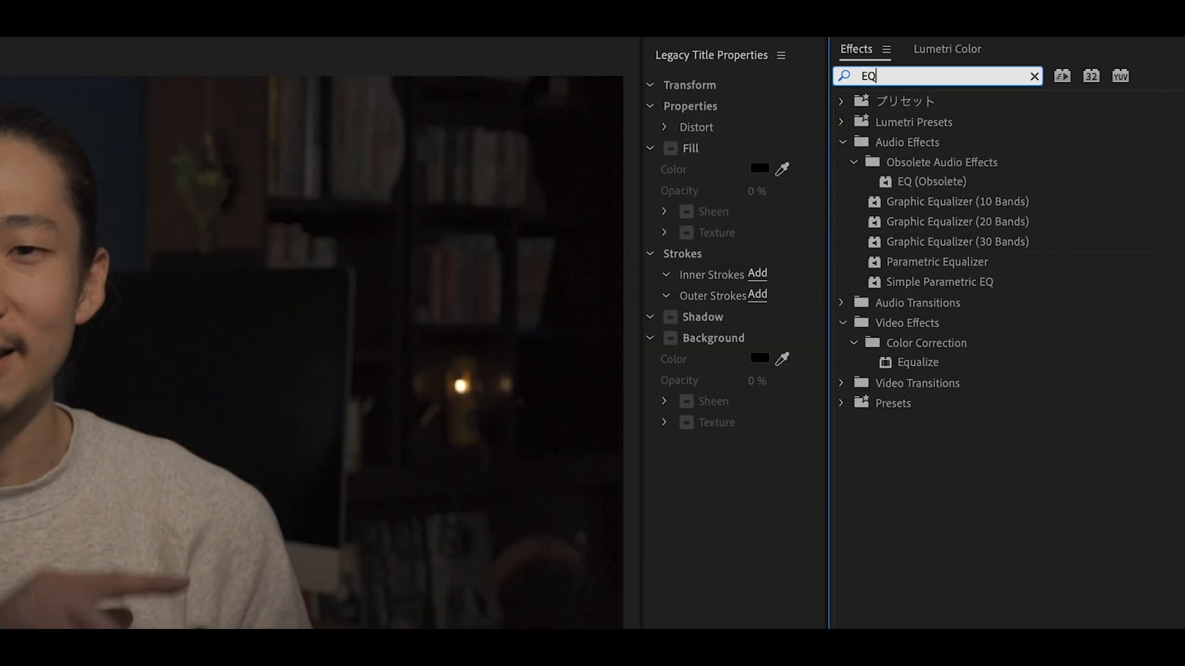
left_click(913, 263)
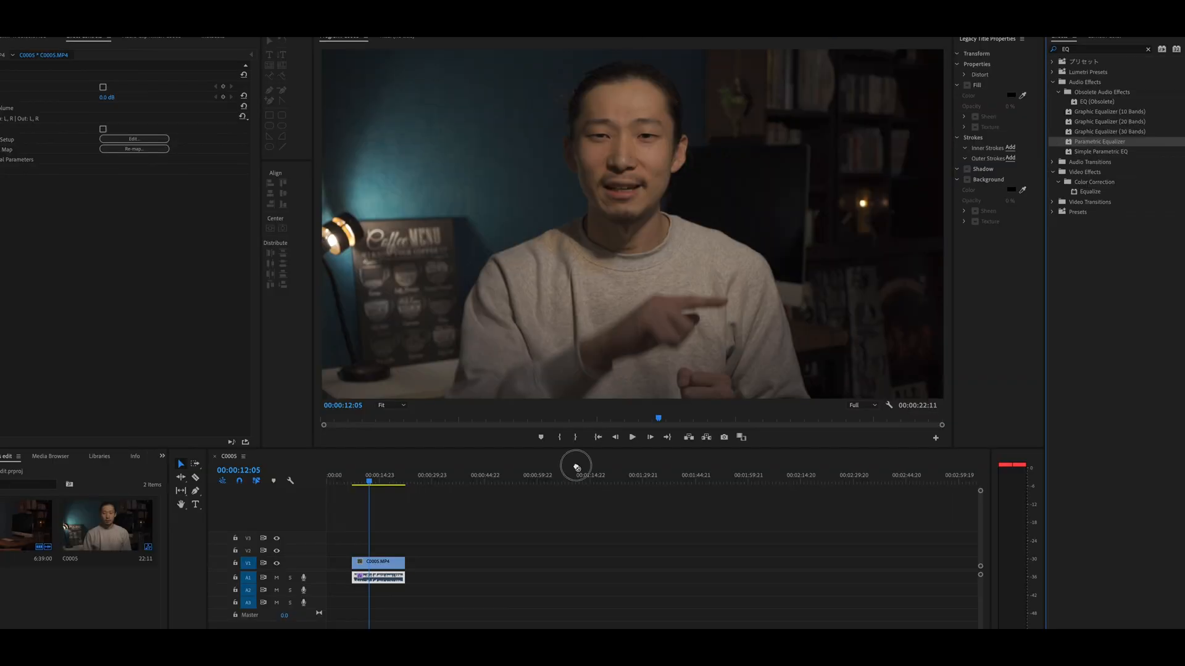
left_click_drag(576, 467, 379, 586)
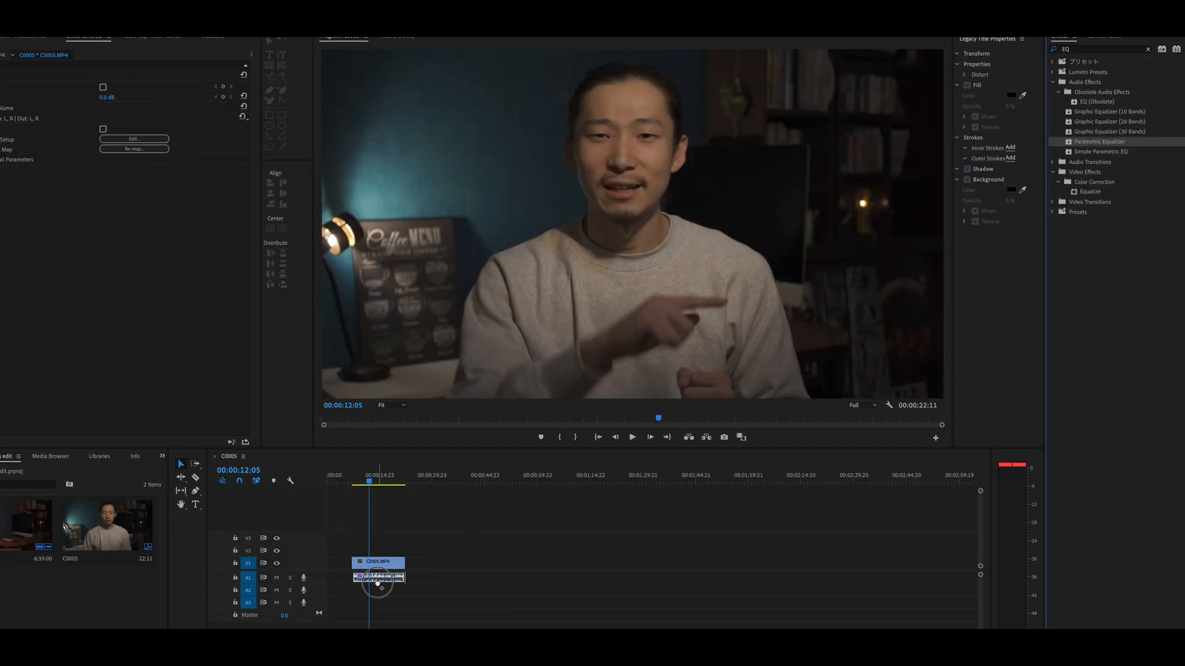
left_click_drag(378, 584, 378, 584)
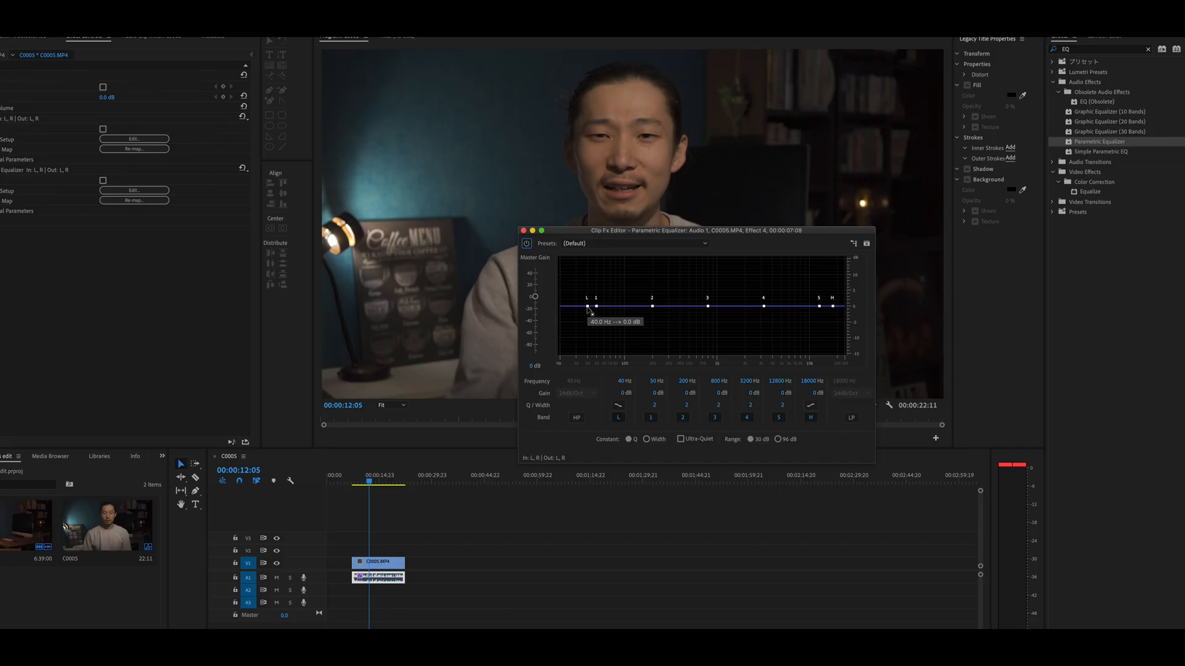
- Pull the equalizer's low band down to about -14 dB near 43 Hz to cut the low end
left_click(587, 307)
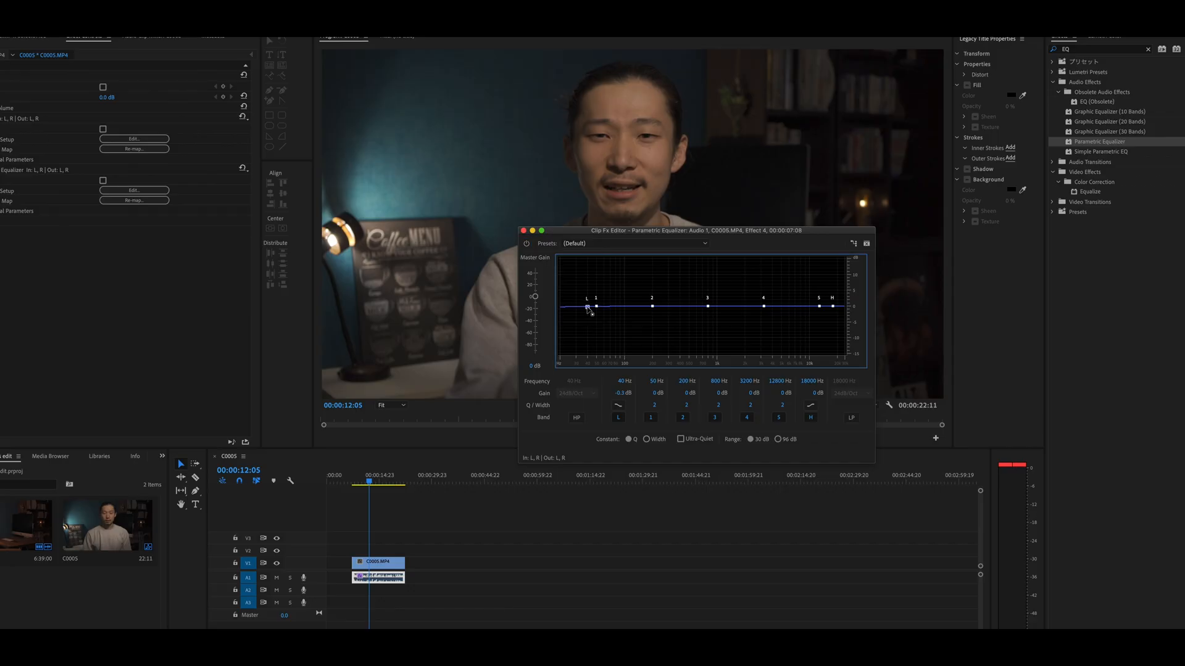
left_click_drag(587, 307, 608, 351)
left_click(619, 407)
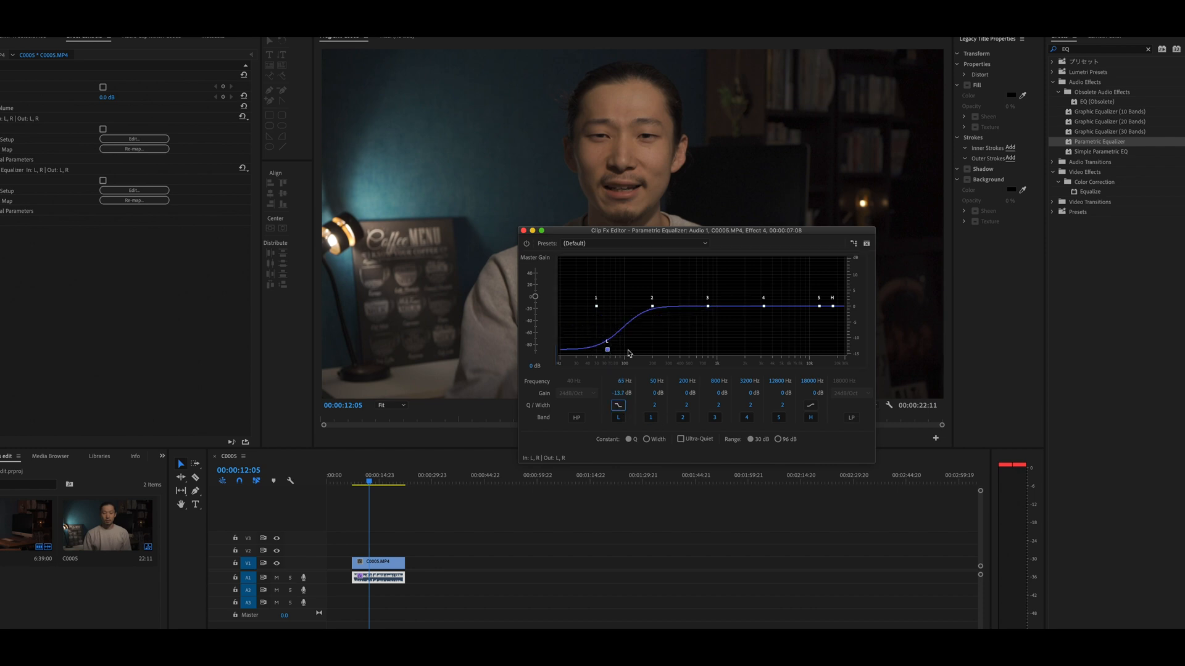
left_click_drag(607, 350, 590, 352)
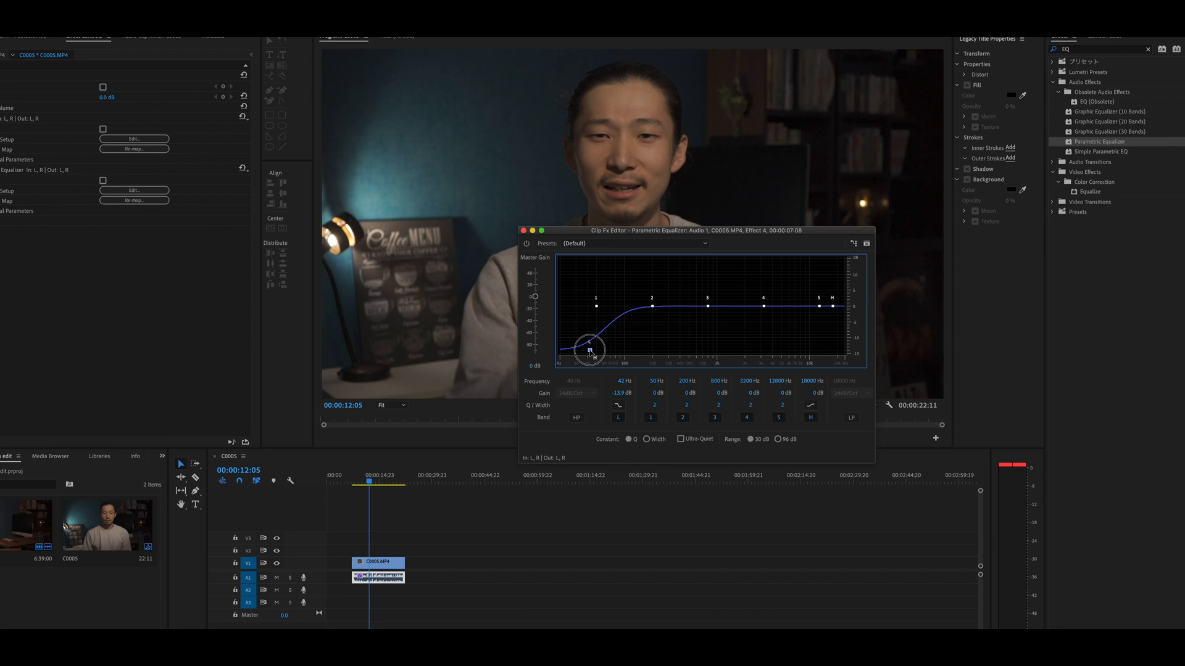
left_click_drag(591, 352, 591, 353)
- Pull the high band down to about -12.6 dB near 21193 Hz as a high cut
left_click_drag(834, 306, 842, 343)
left_click(811, 405)
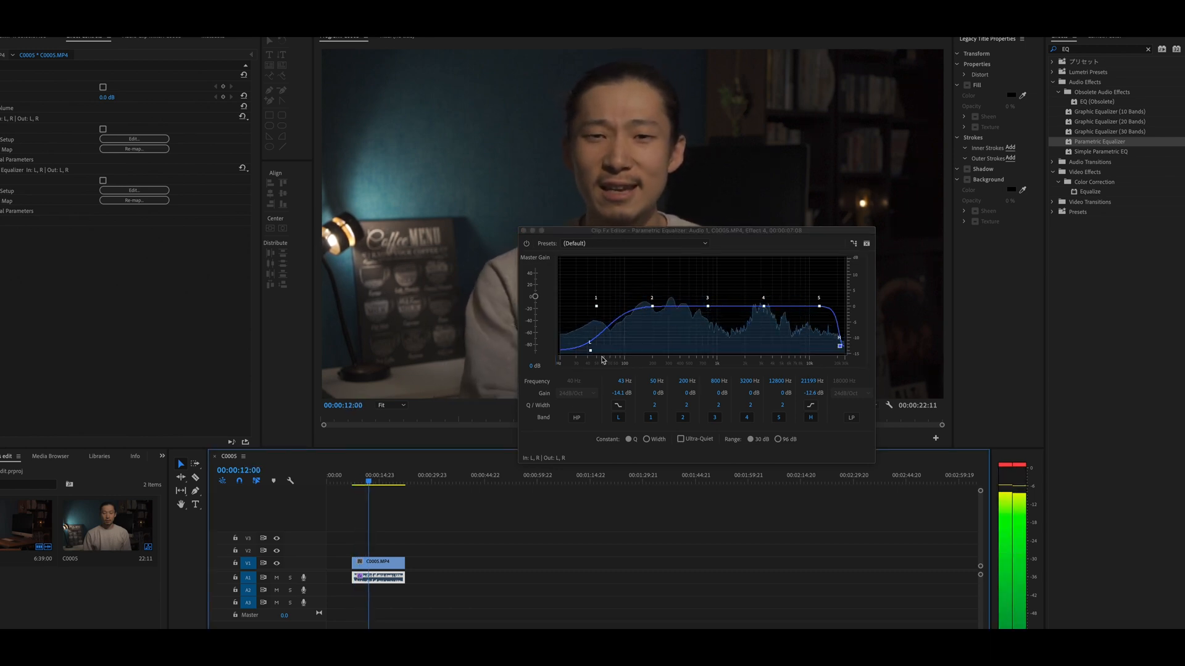
mouse_move(591, 352)
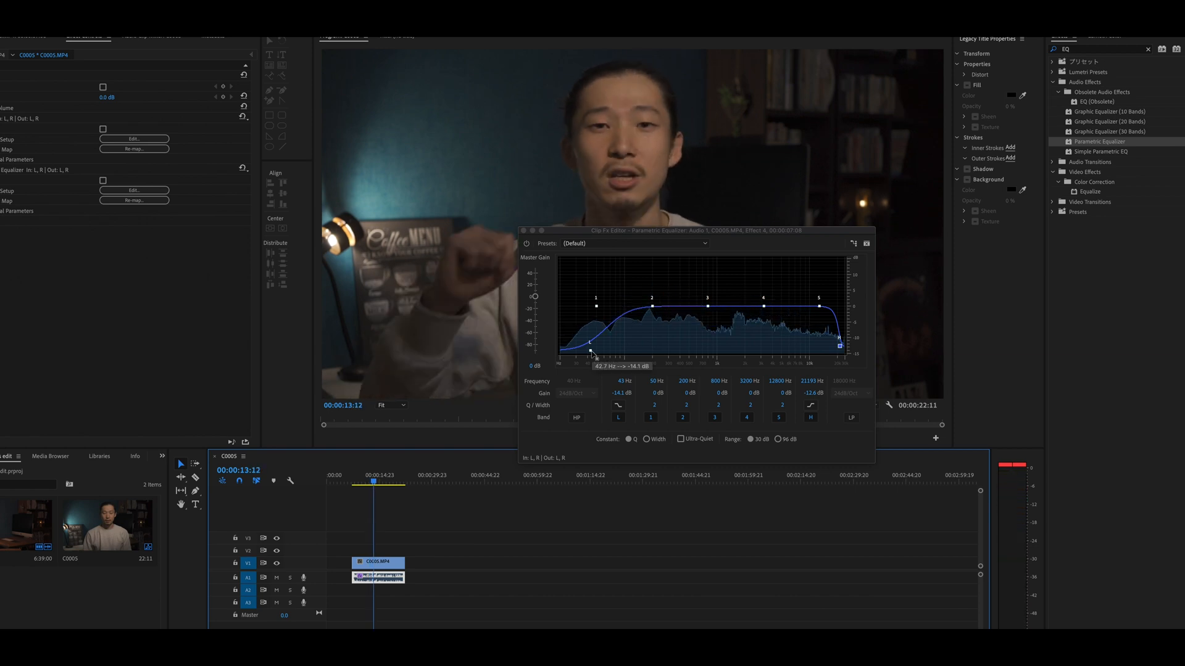
- Boost the high and low bands to about +14 dB and +13 dB and play back to hear the boost
left_click_drag(839, 346, 841, 262)
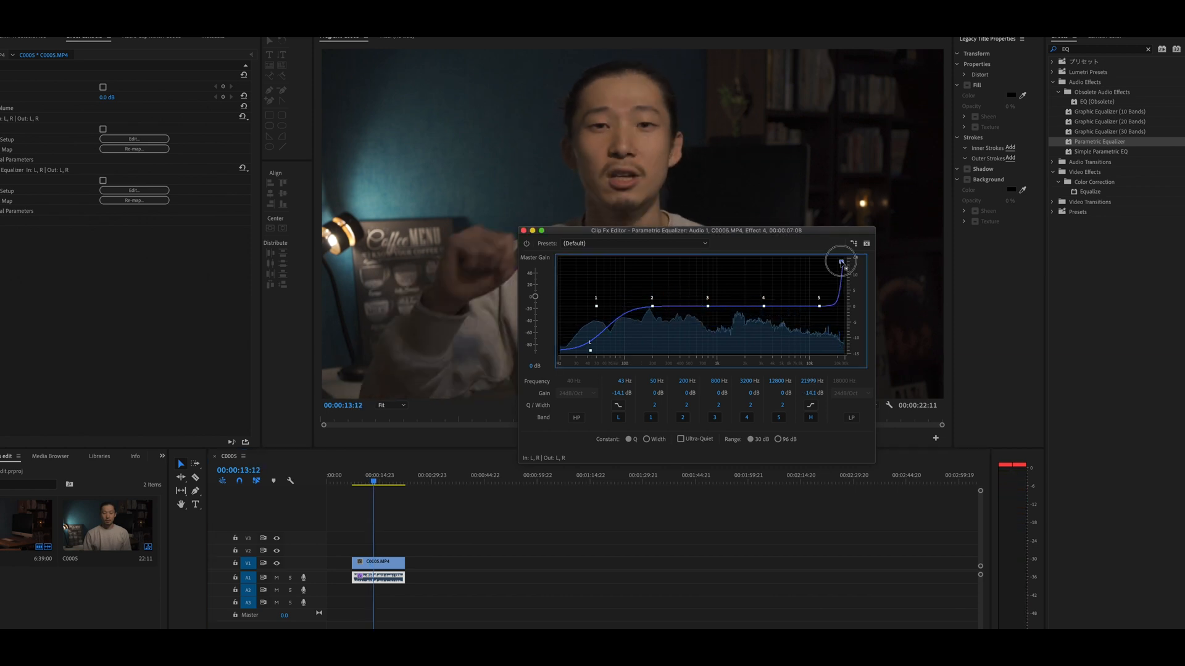
left_click_drag(591, 352, 578, 259)
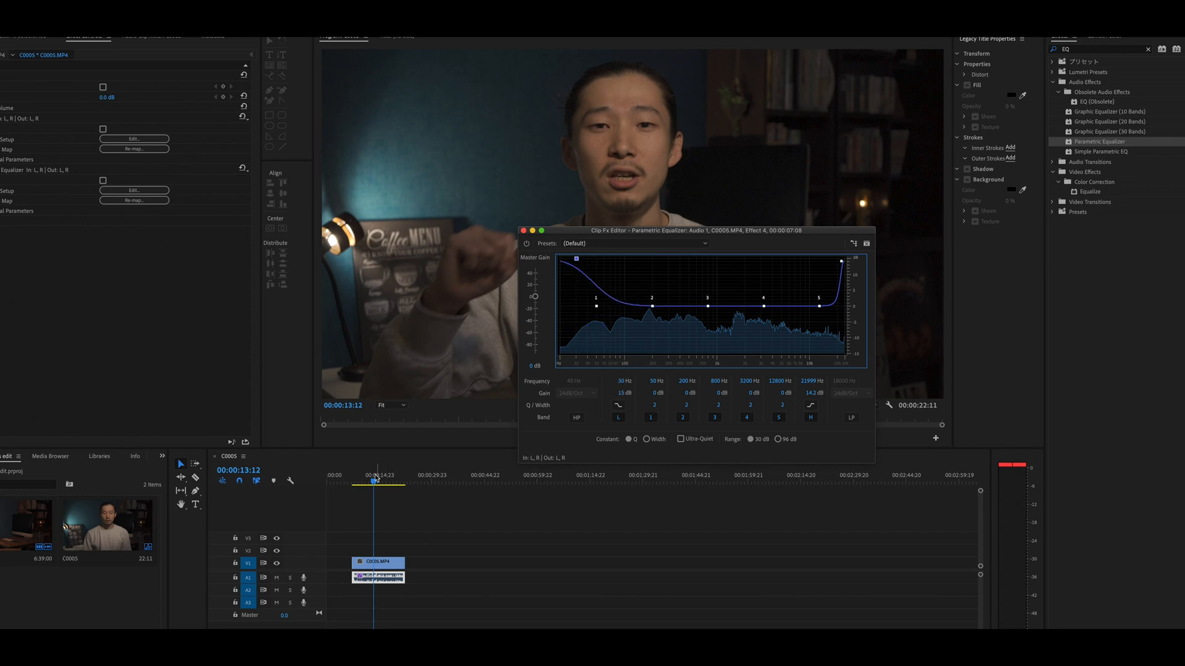
left_click_drag(375, 478, 363, 478)
key("space")
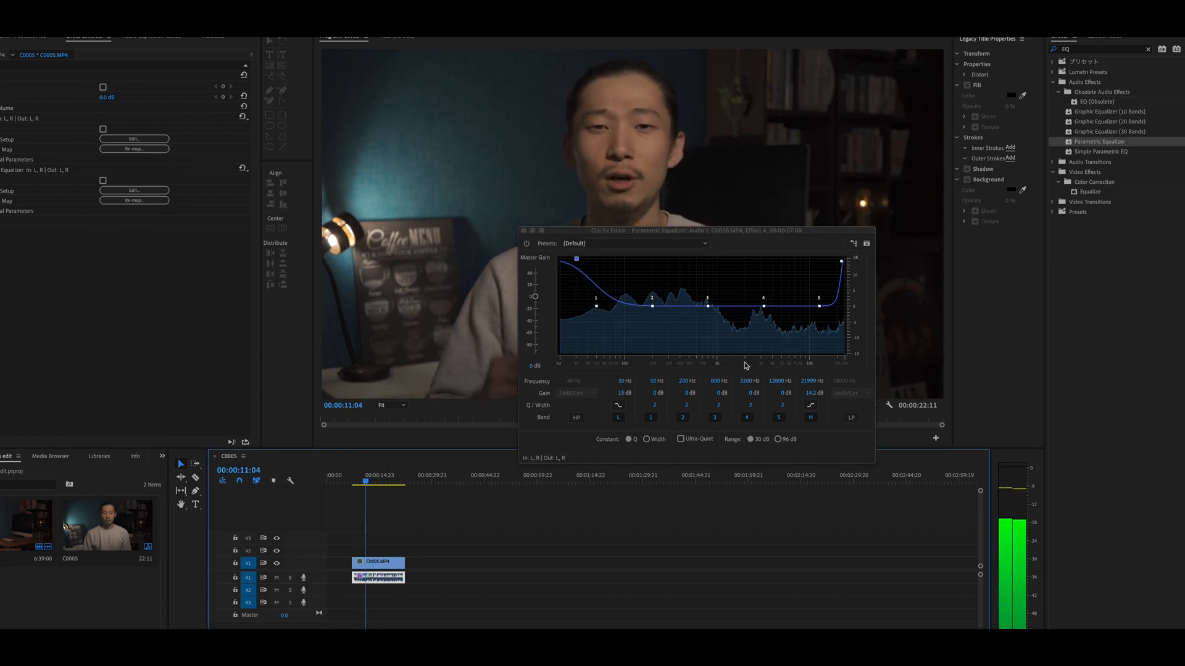
- Cut the high band to about -15 dB near 21458 Hz
left_click_drag(841, 261, 831, 263)
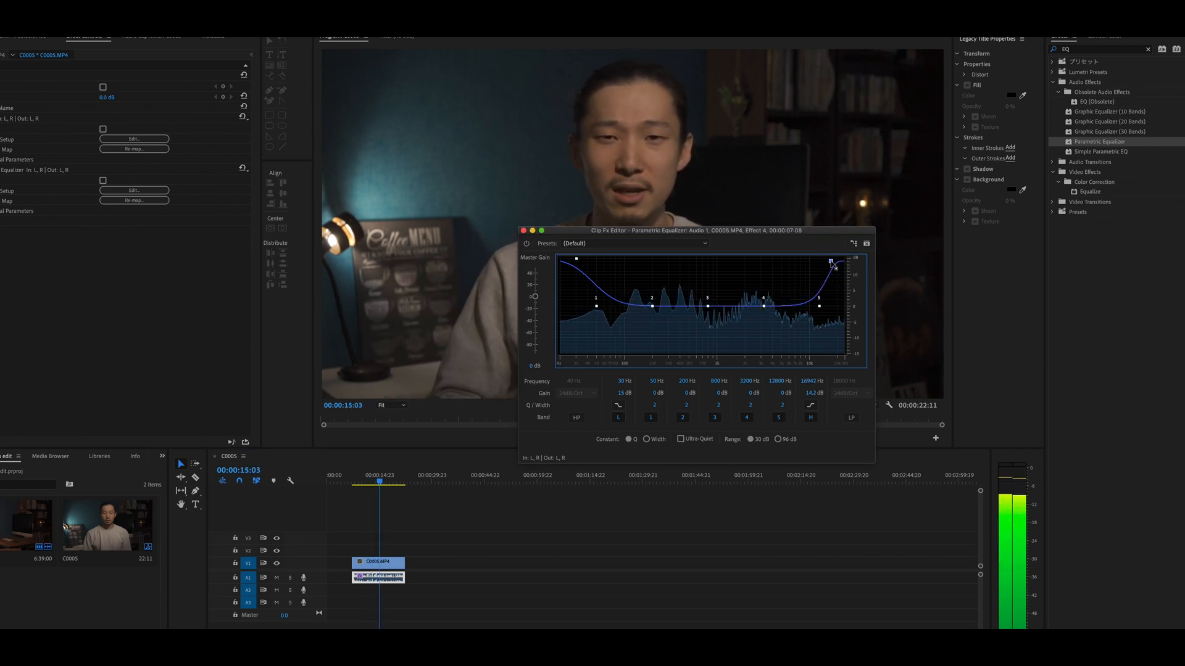
key("space")
left_click_drag(830, 261, 840, 359)
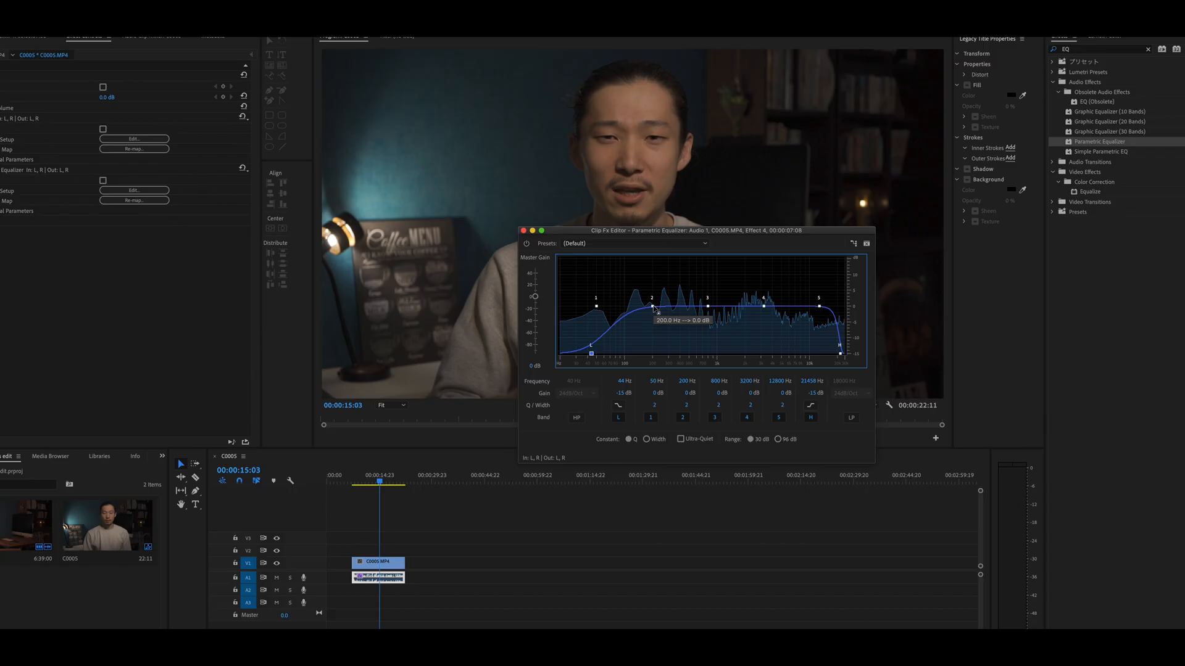
- Boost band 2 to about 14.4 dB around 320 Hz and play the clip to compare
left_click_drag(653, 308, 672, 261)
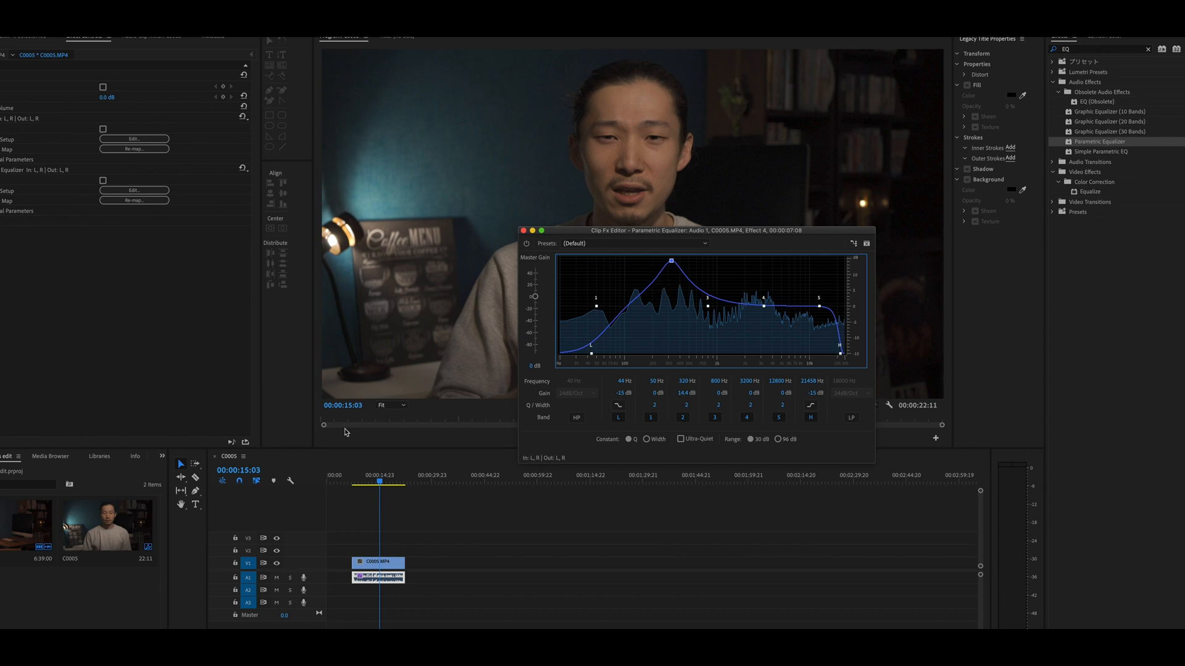
left_click(358, 480)
key("space")
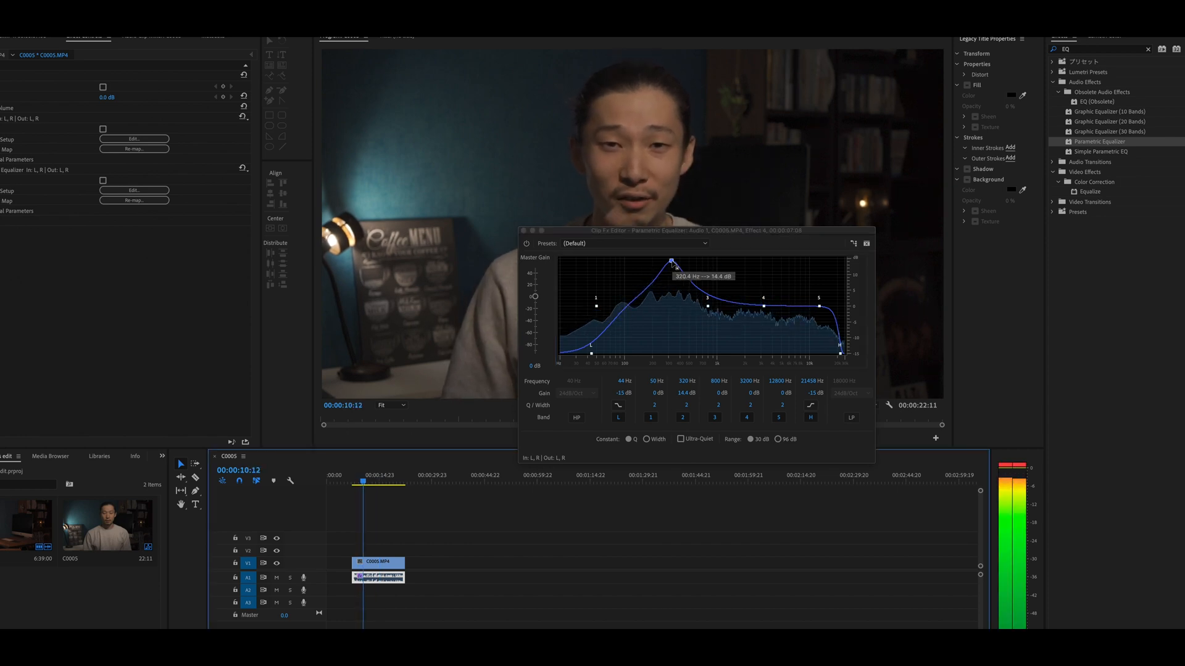
left_click_drag(673, 262, 676, 264)
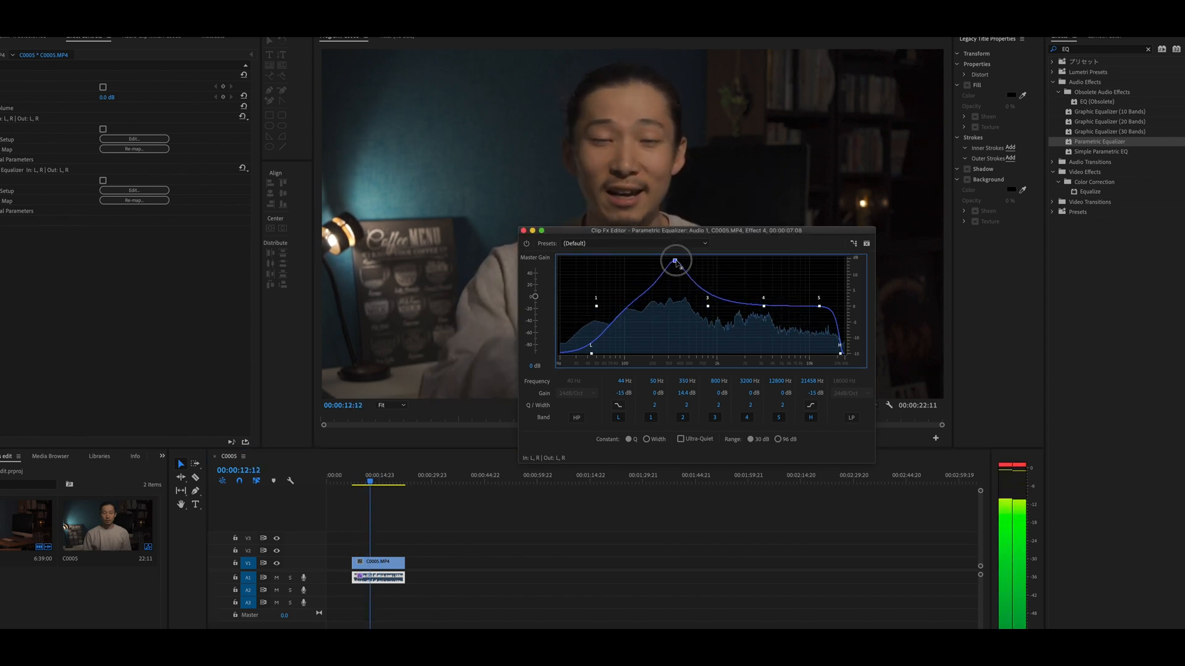
- Reselect the audio clip and lower band 2 to about -1.7 dB near 341 Hz, then play
left_click(377, 483)
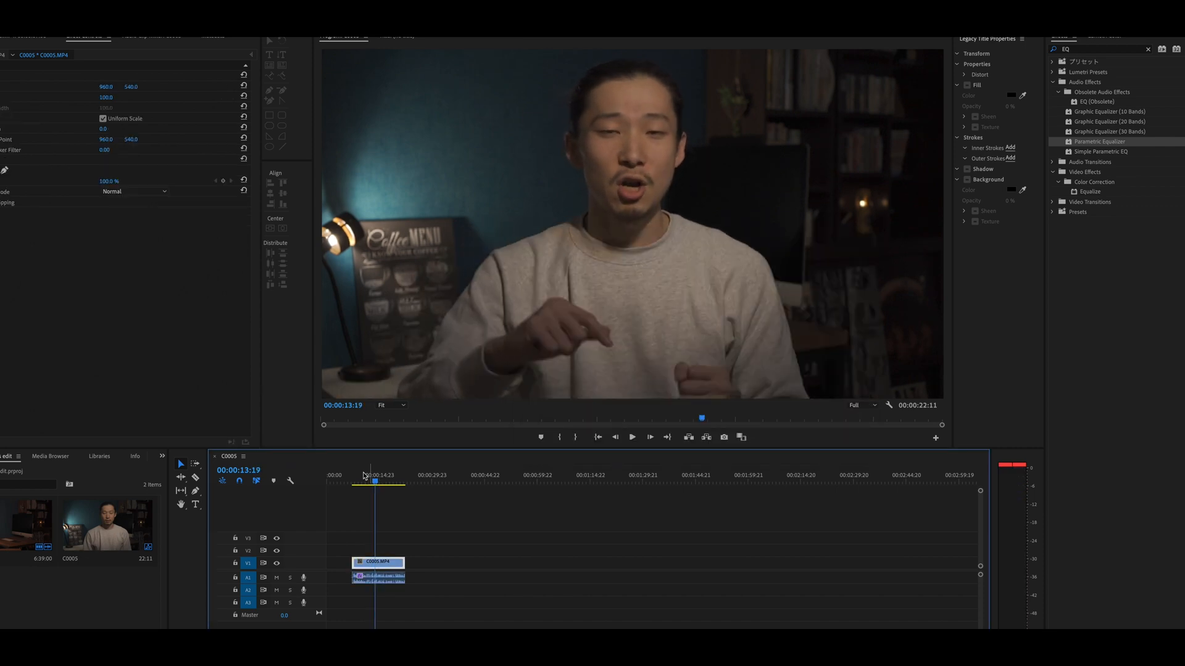
left_click(388, 581)
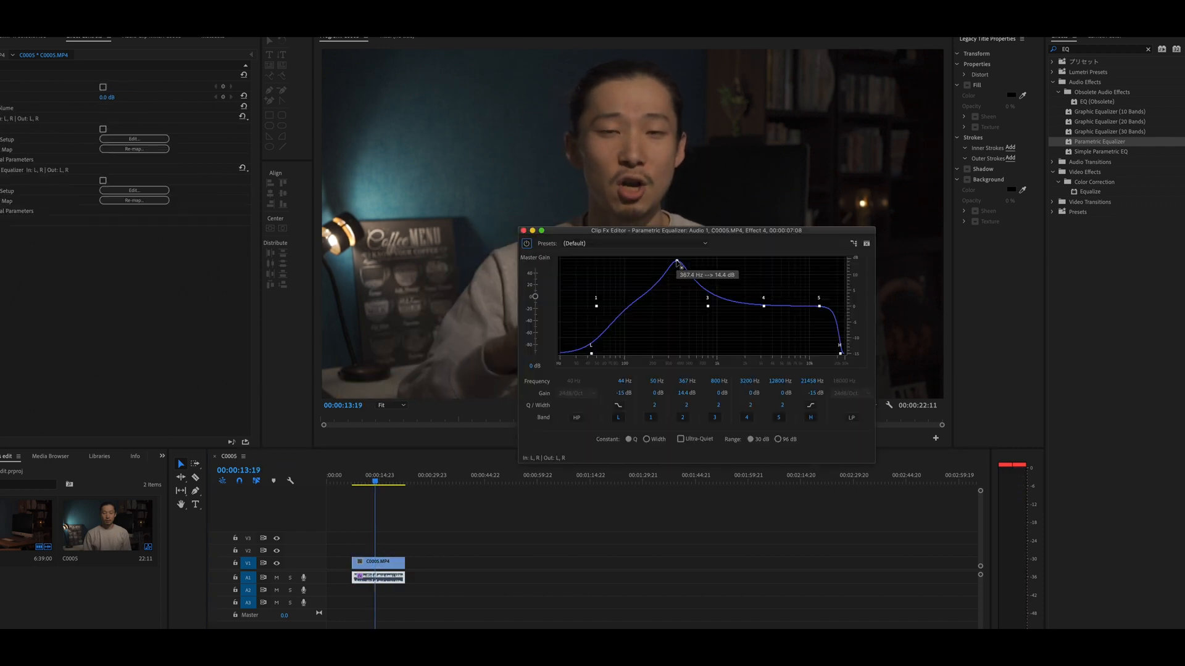
left_click_drag(677, 262, 675, 313)
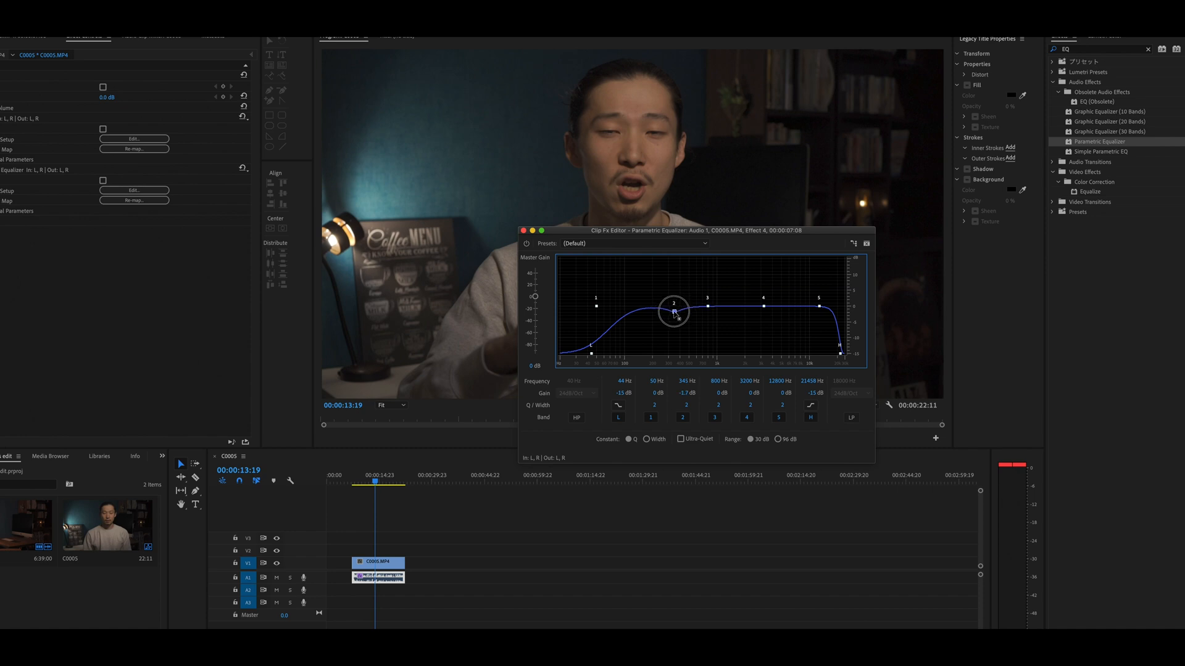
key("space")
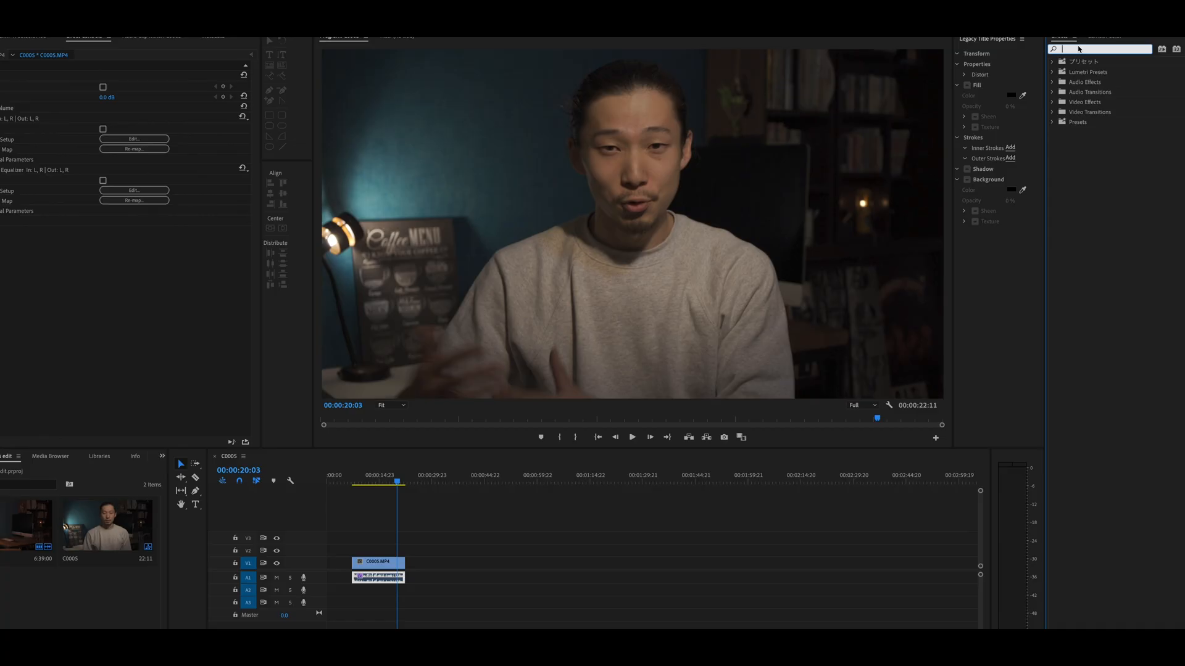
- Search the effects for Limit and apply Hard Limiter to the audio clip
type("Limit")
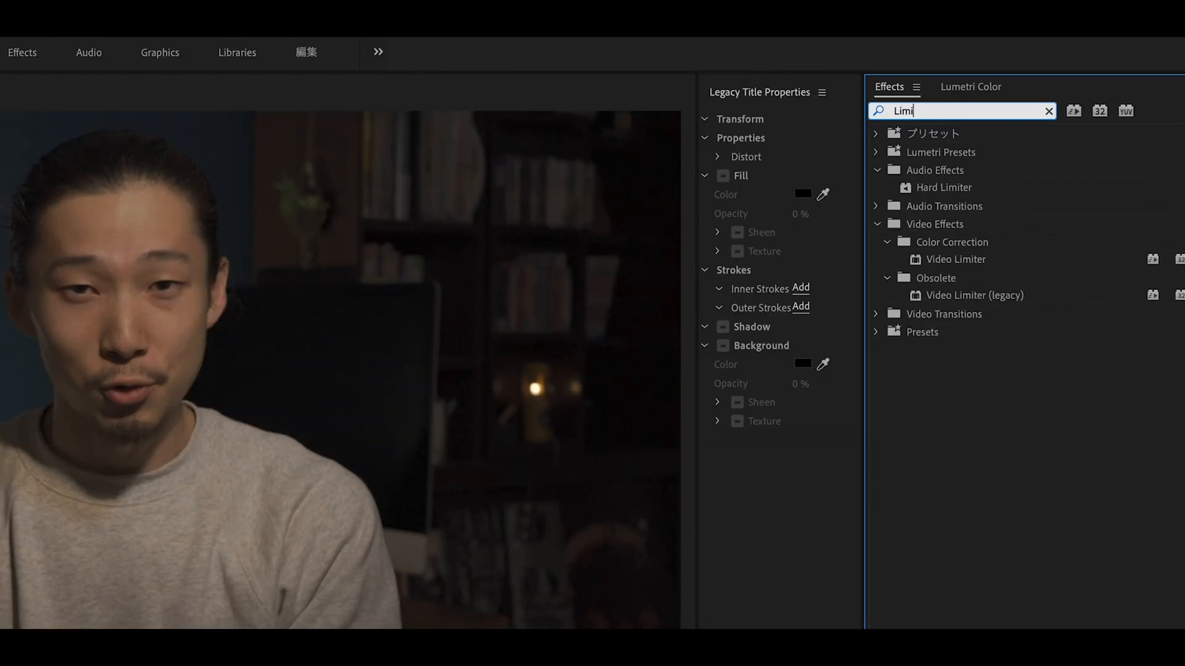
left_click(936, 190)
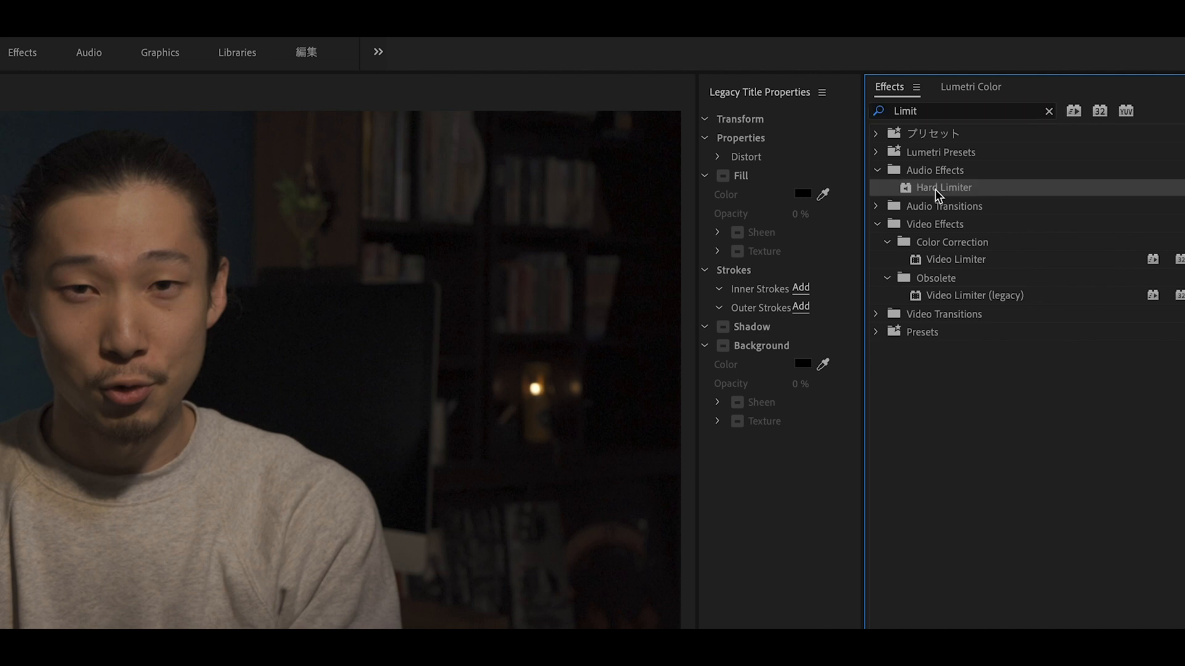
left_click_drag(936, 190, 361, 579)
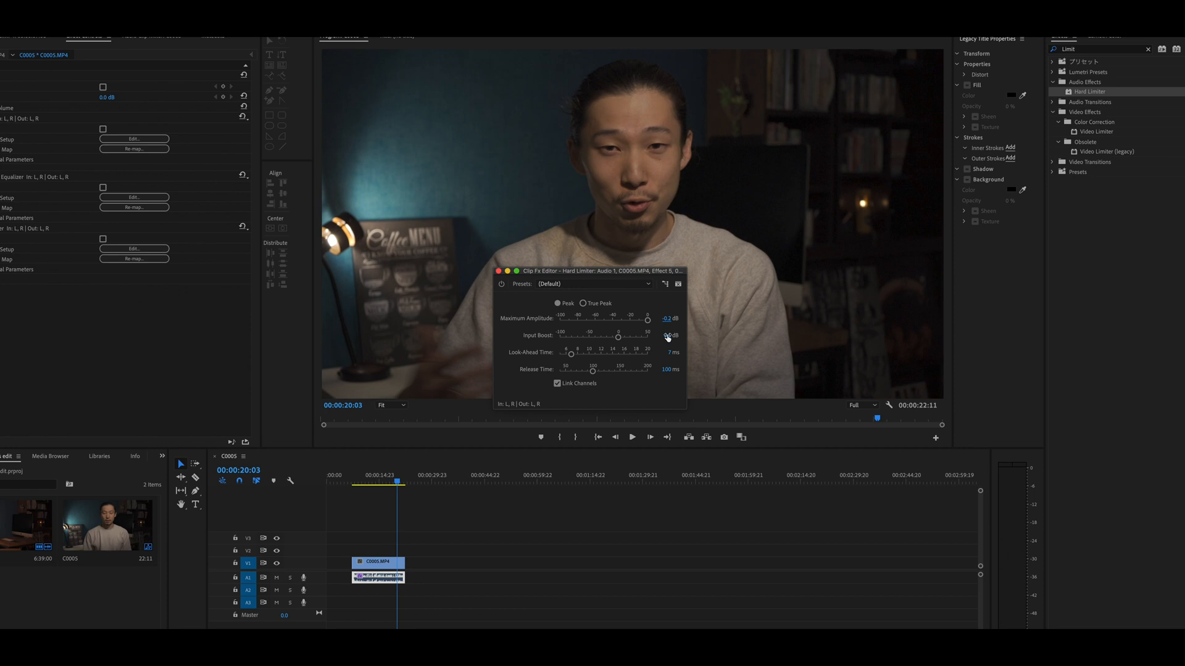
- Set the Hard Limiter's Input Boost to 2 dB and play the clip from the start
type("2")
key("Return")
left_click(354, 482)
key("space")
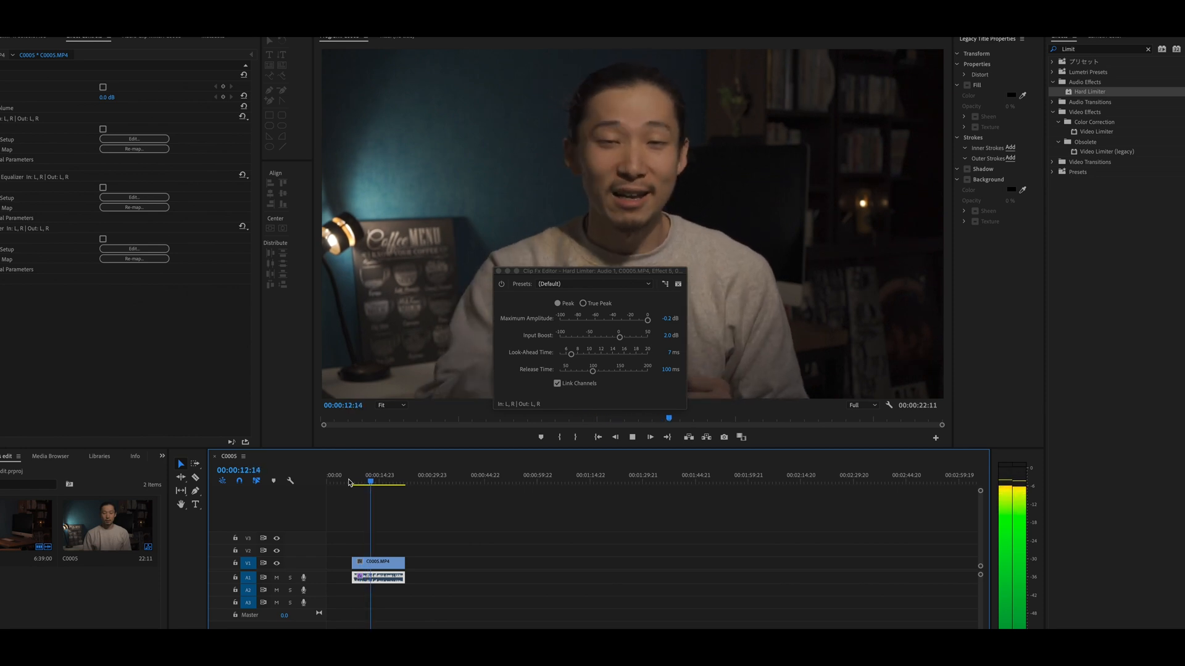
key("space")
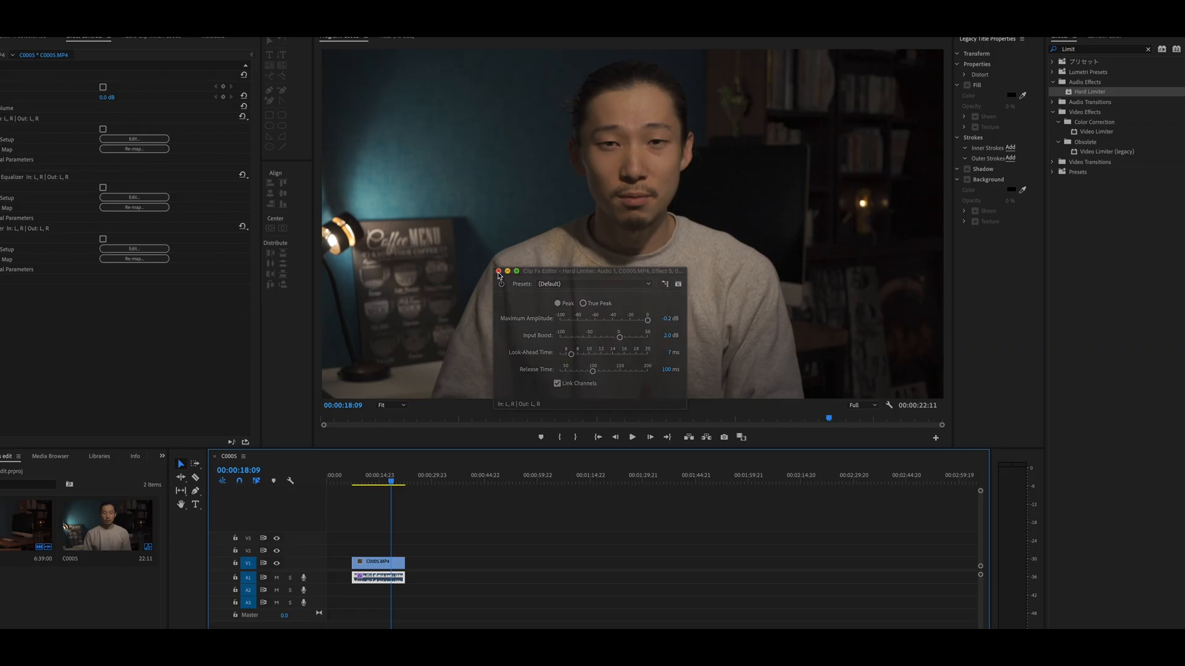
- Reopen the DeNoise editor to check its setting, close it, and play the clip from the start
left_click(142, 141)
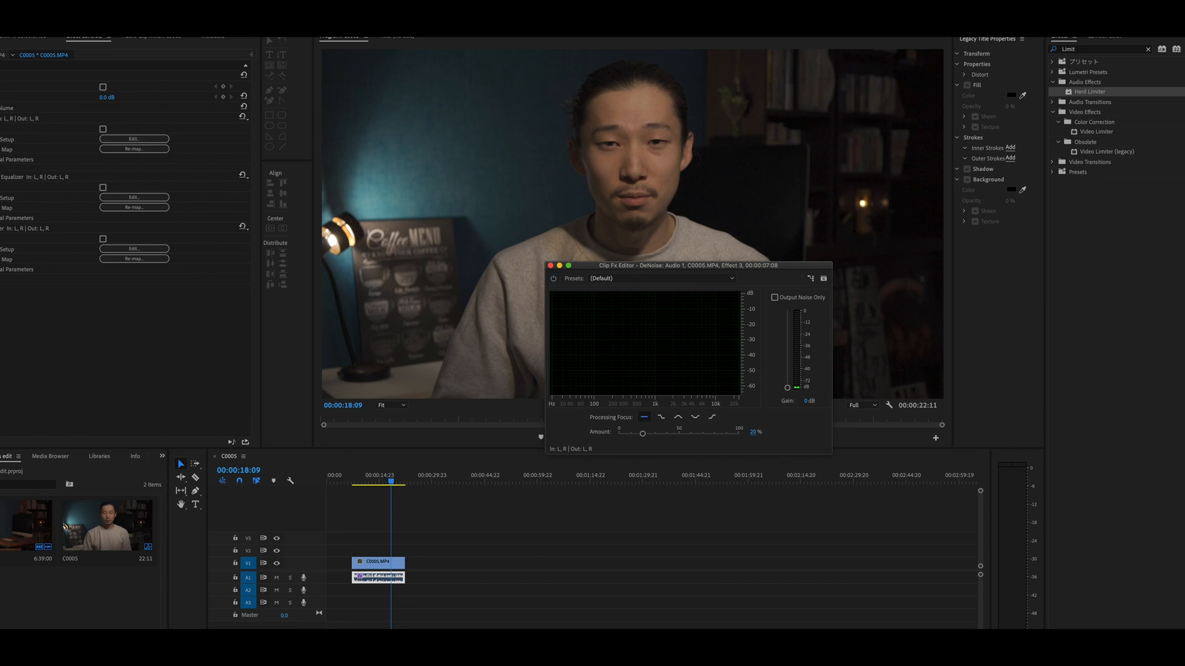
left_click(551, 268)
left_click(355, 481)
key("space")
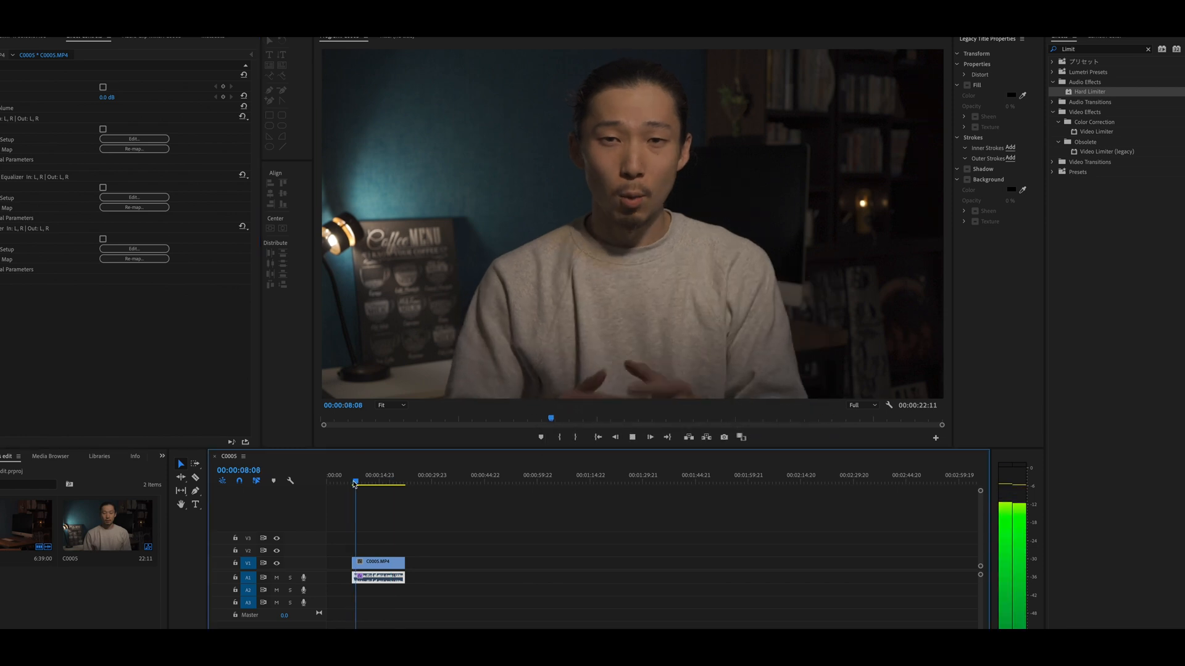